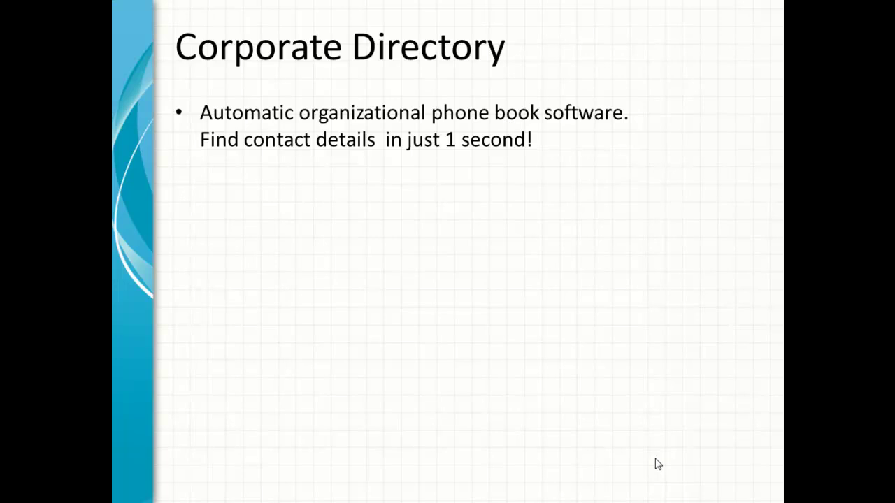
# Reveal the results-as-you-type, tray icon and easy installation bullets, ending the slide show
pyautogui.click(657, 465)
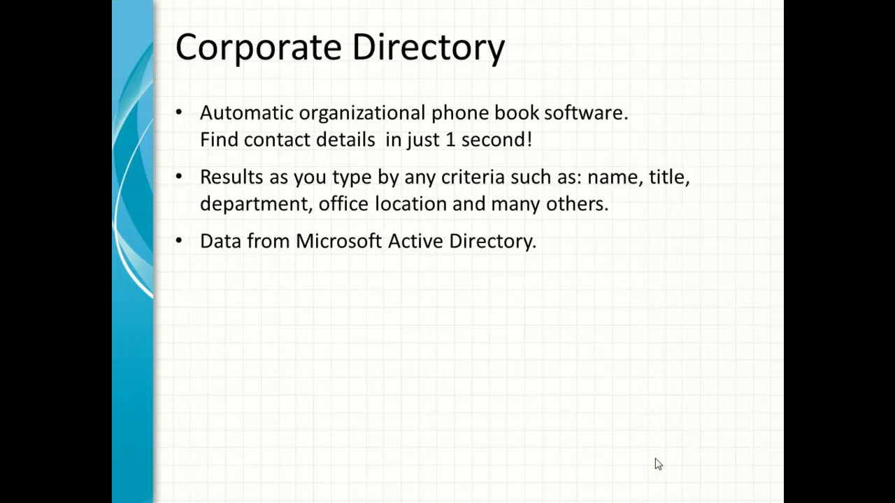
pyautogui.click(658, 465)
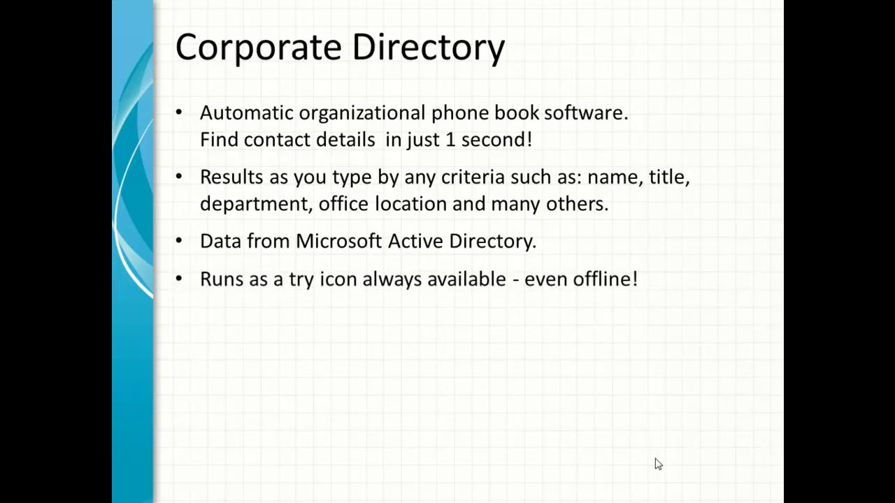
pyautogui.click(658, 465)
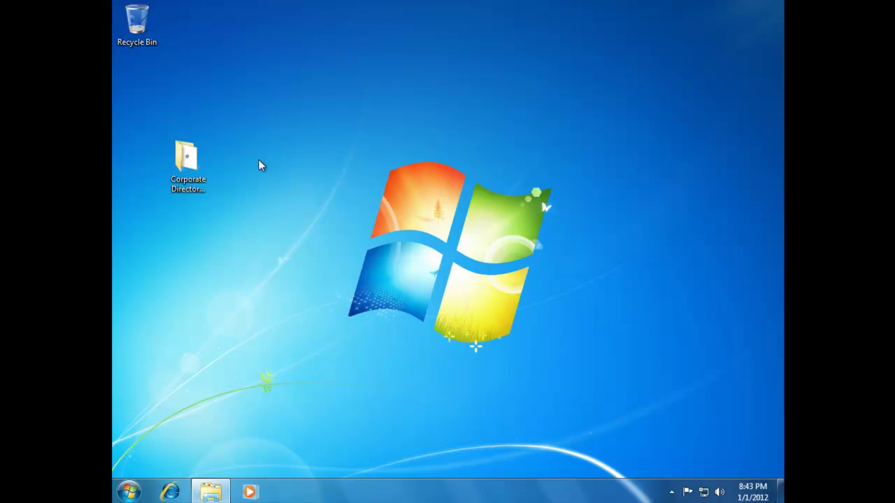
# Run Corporate Directory Setup from the install folder with default options, accepting the licence and UAC prompt
pyautogui.doubleClick(183, 157)
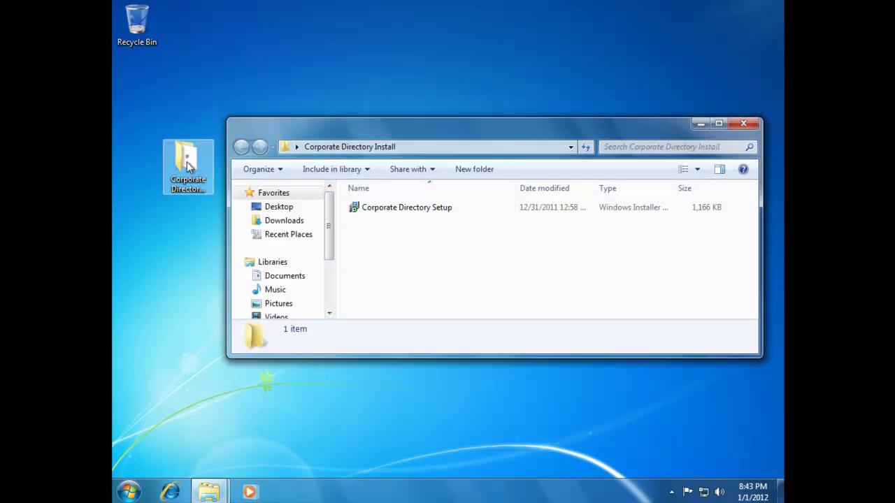
pyautogui.doubleClick(390, 213)
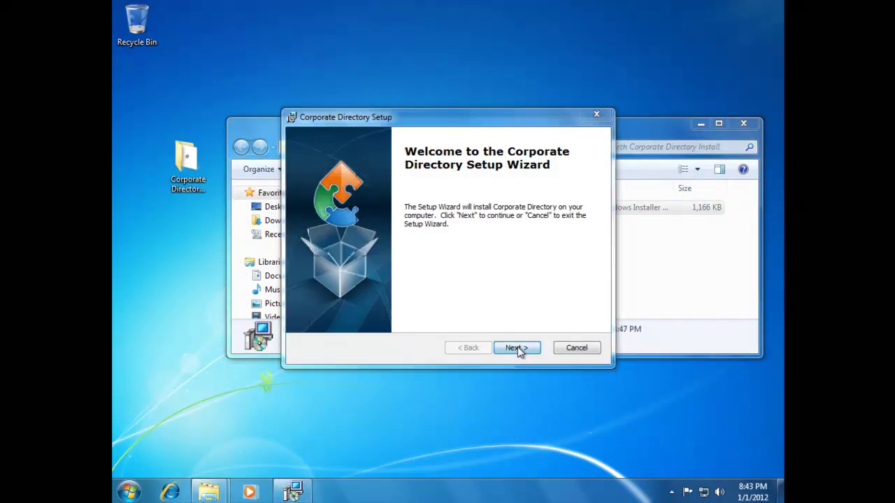
pyautogui.click(519, 348)
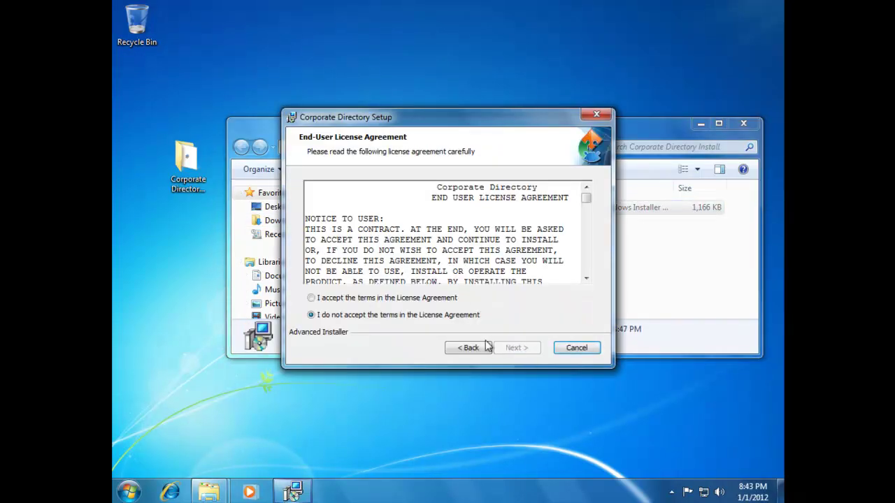
pyautogui.click(367, 300)
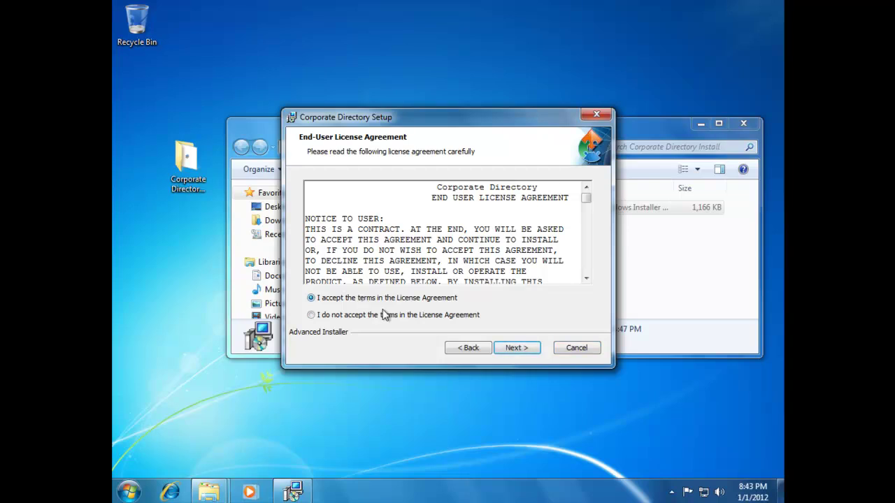
pyautogui.click(517, 349)
pyautogui.click(518, 348)
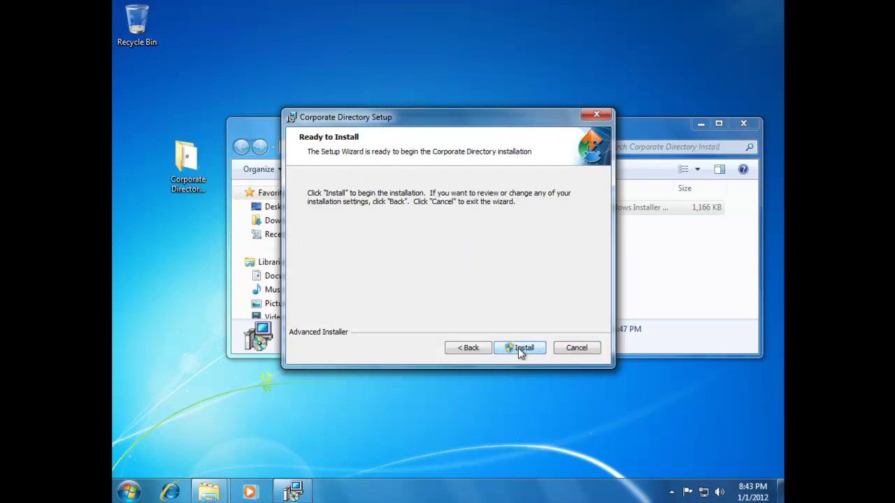
pyautogui.click(518, 348)
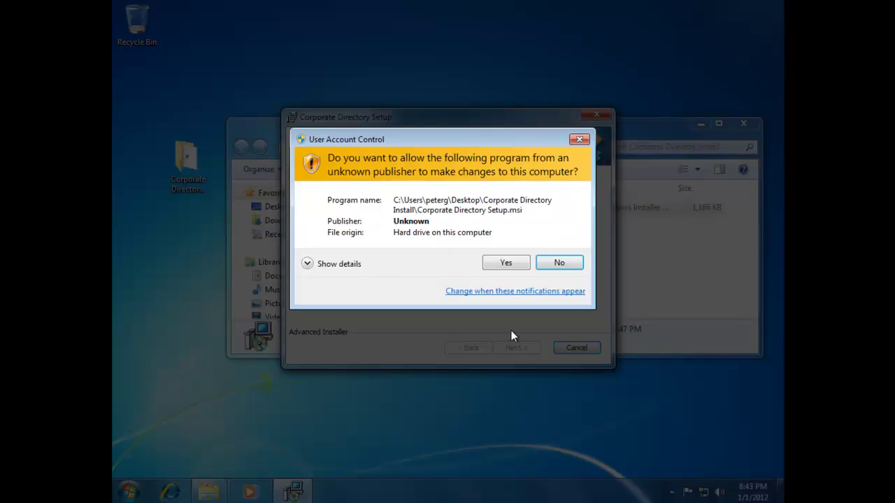
pyautogui.click(505, 264)
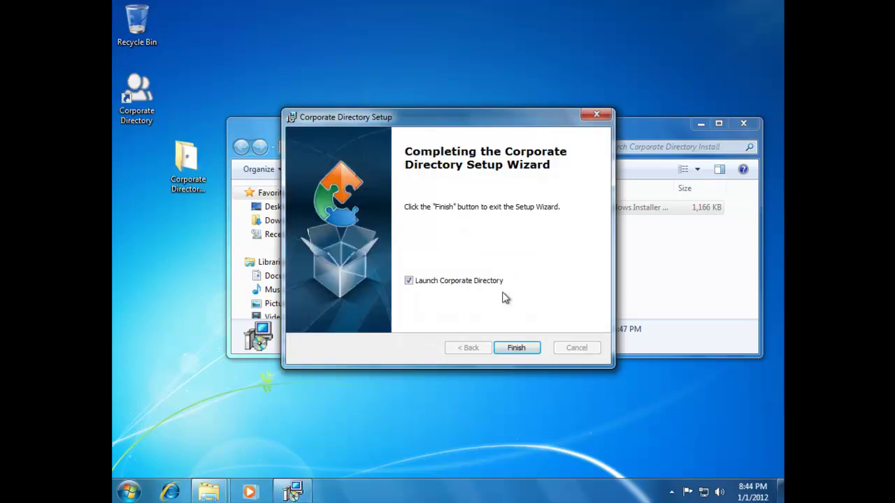
pyautogui.click(517, 348)
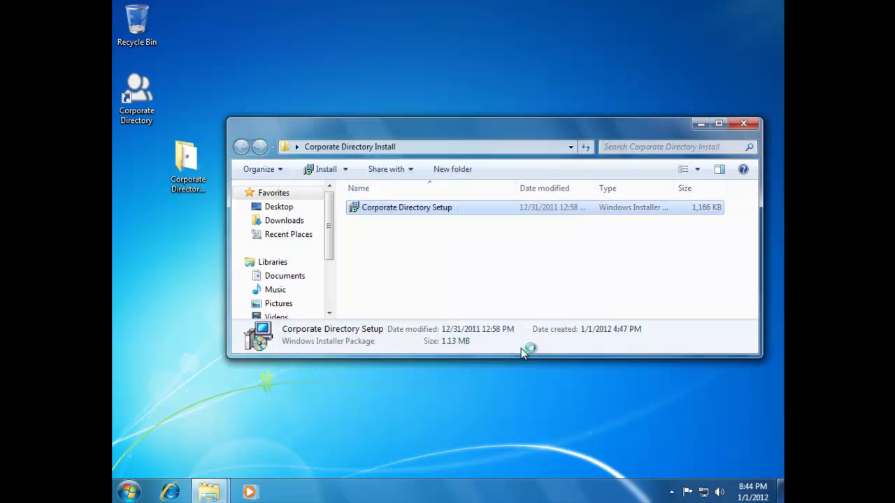
# Close the install folder and search the tray popup, trying 'an' and 'mark' before narrowing to 'a'
pyautogui.click(744, 124)
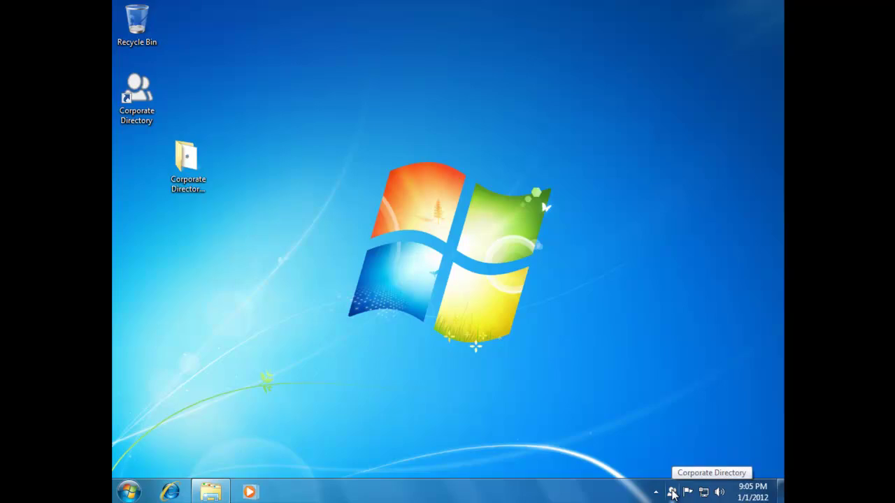
pyautogui.click(672, 493)
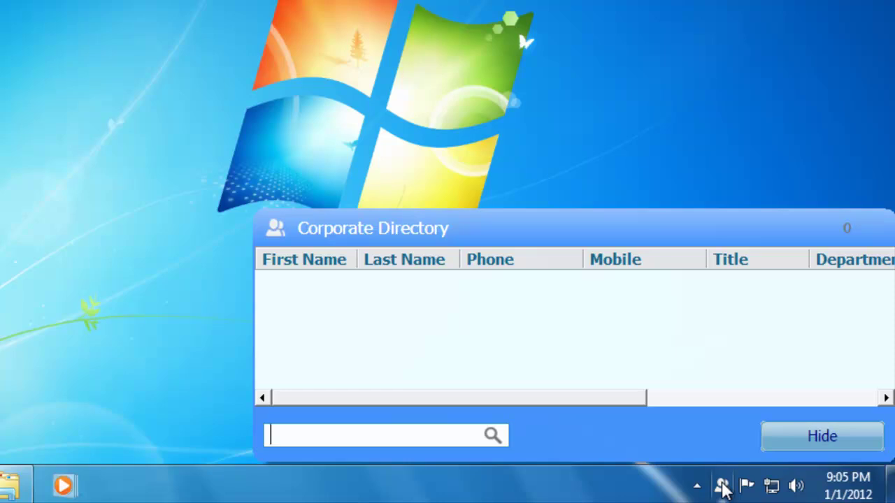
pyautogui.write('a')
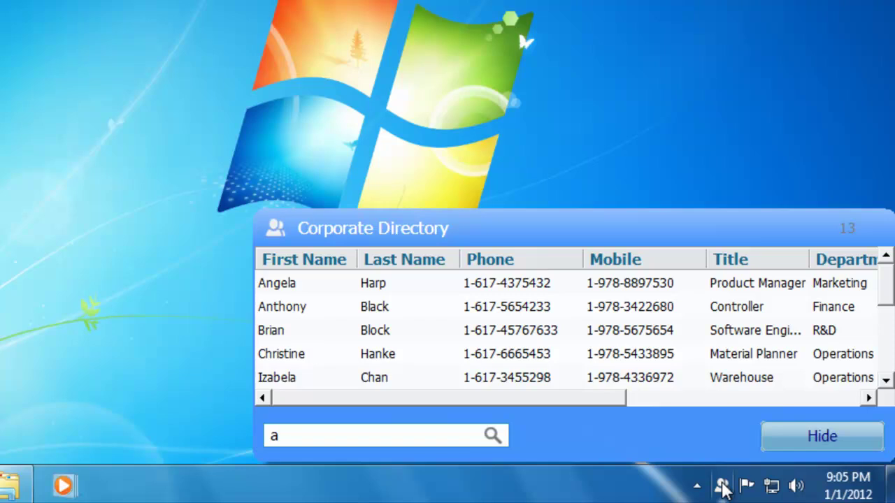
pyautogui.write('n')
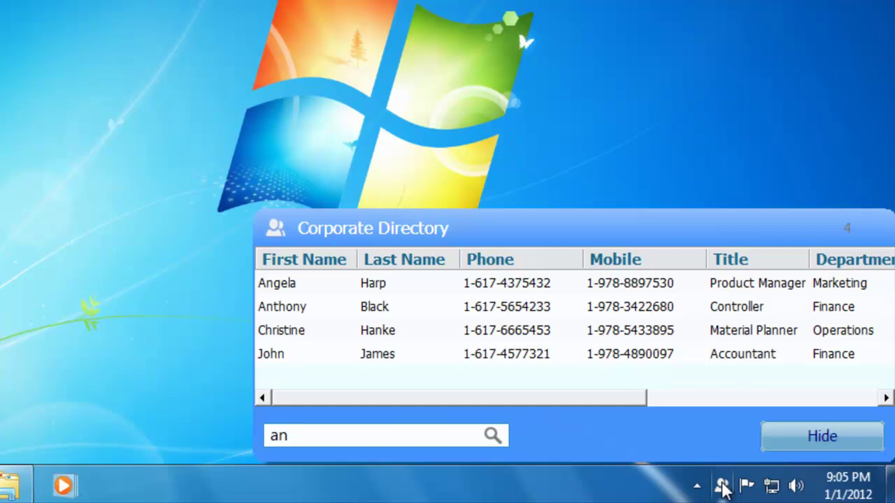
pyautogui.write('mark')
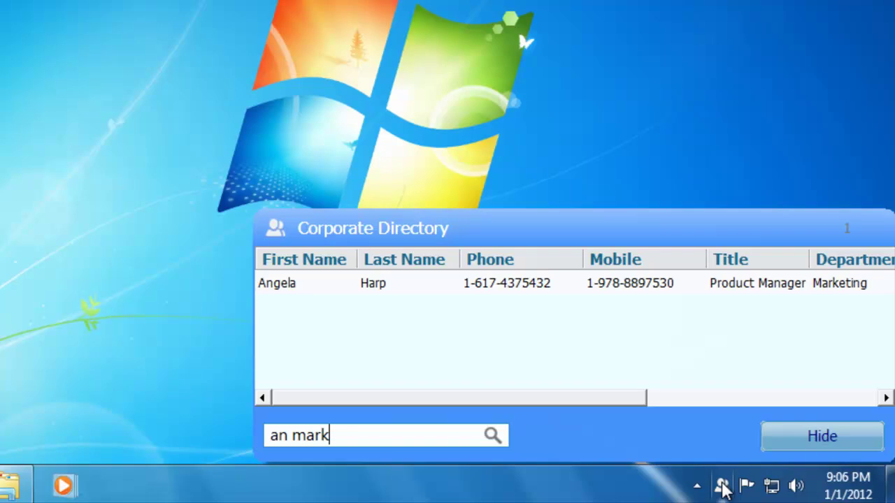
pyautogui.press('BackSpace')
pyautogui.press('BackSpace')
pyautogui.press('BackSpace')
pyautogui.press('BackSpace')
pyautogui.press('BackSpace')
pyautogui.press('BackSpace')
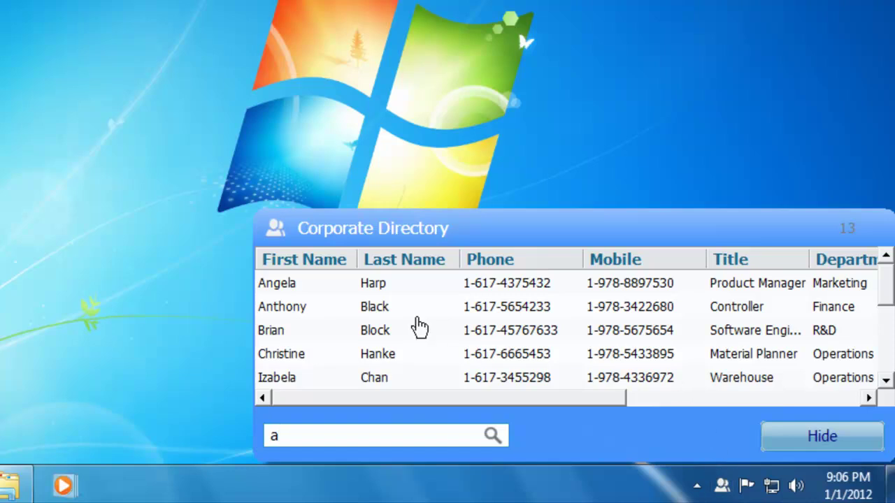
pyautogui.moveTo(272, 287)
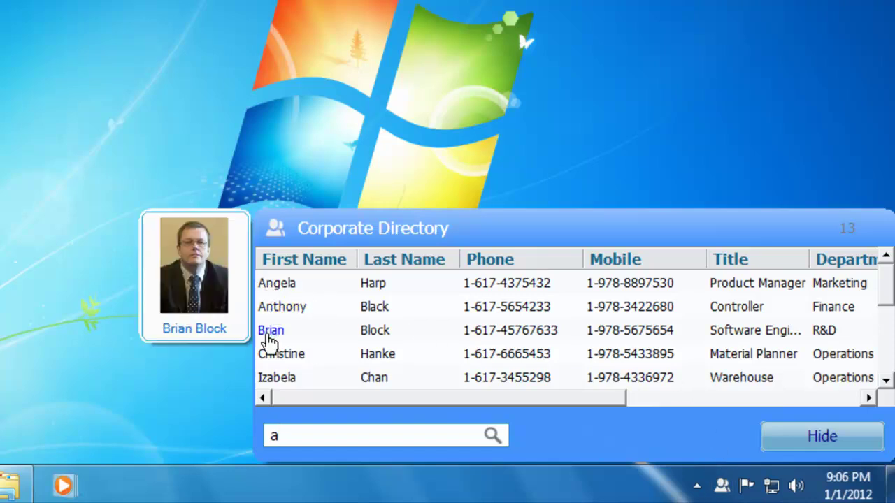
pyautogui.moveTo(271, 365)
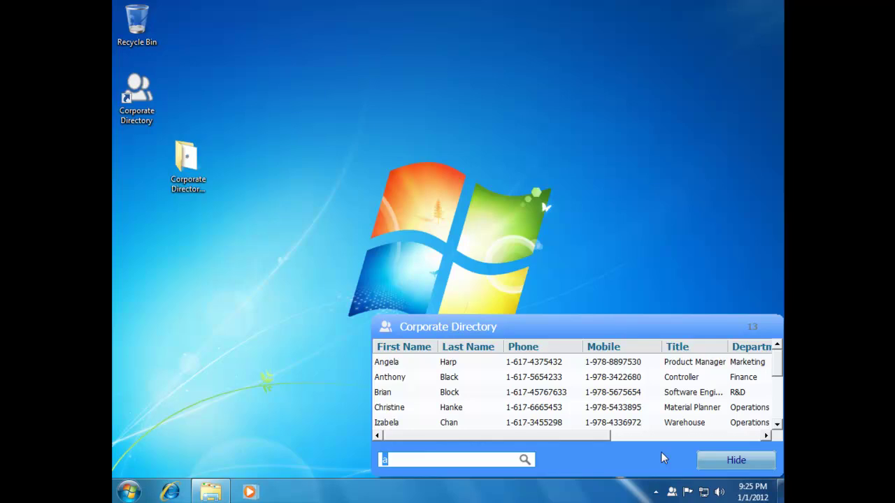
# Hide the directory popup and open Update Personal Info from the tray icon's menu
pyautogui.click(709, 460)
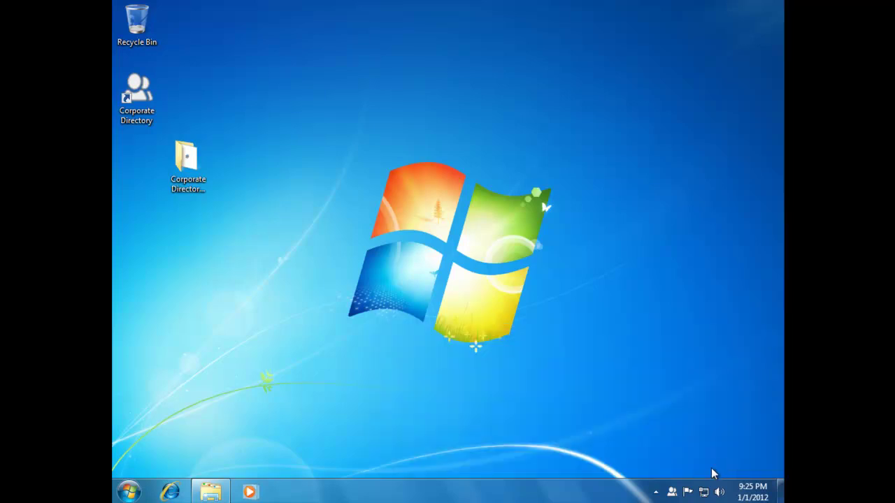
pyautogui.rightClick(672, 493)
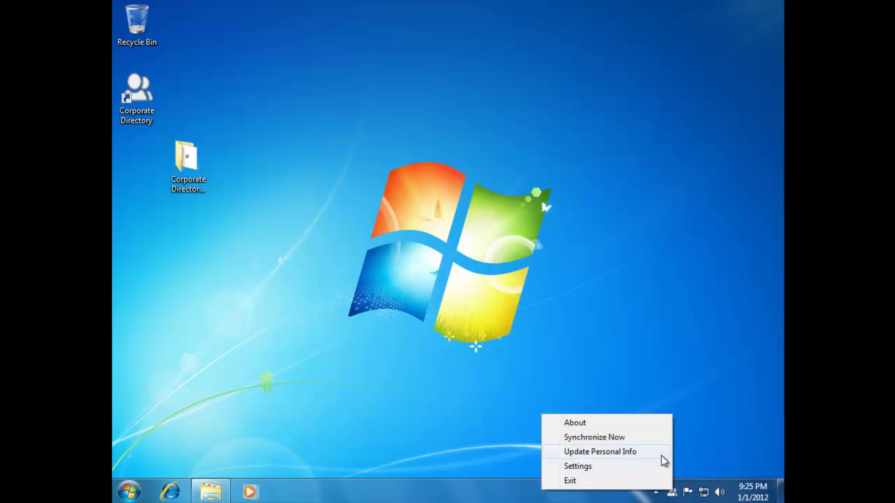
pyautogui.click(661, 455)
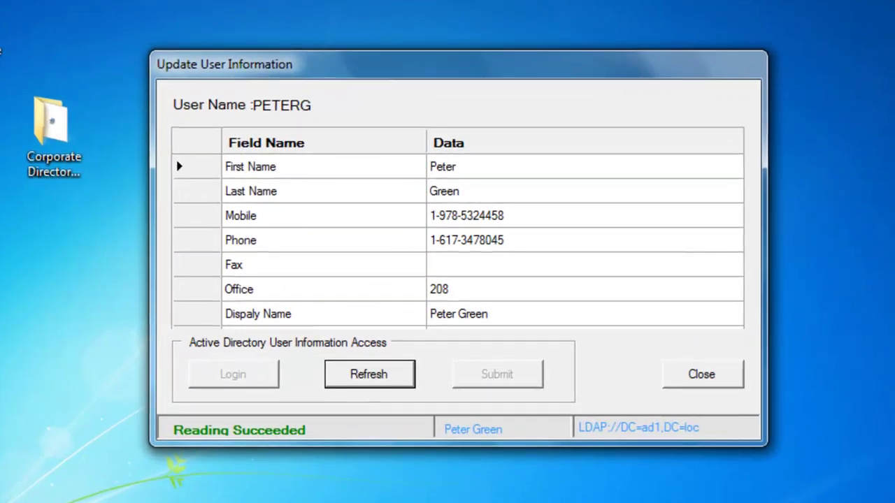
# Change the Office from 208 to 356, edit the mobile number's last digits, and submit
pyautogui.click(600, 286)
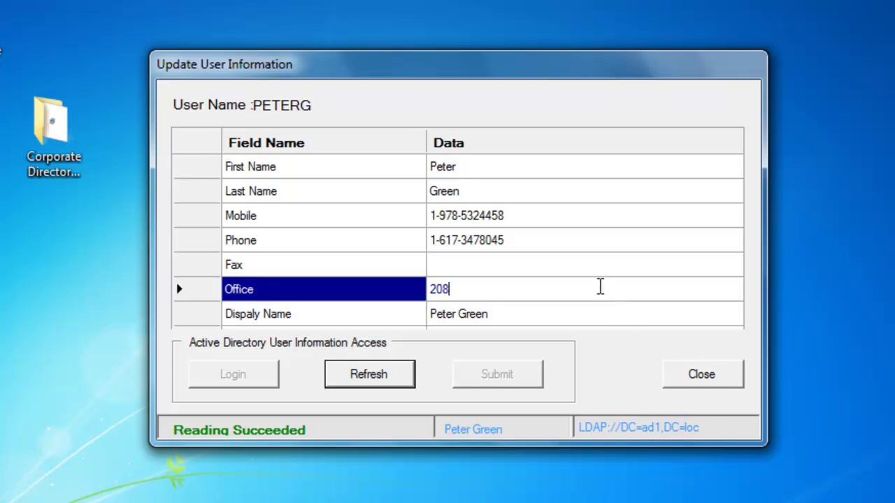
pyautogui.press('BackSpace')
pyautogui.press('BackSpace')
pyautogui.press('BackSpace')
pyautogui.write('356')
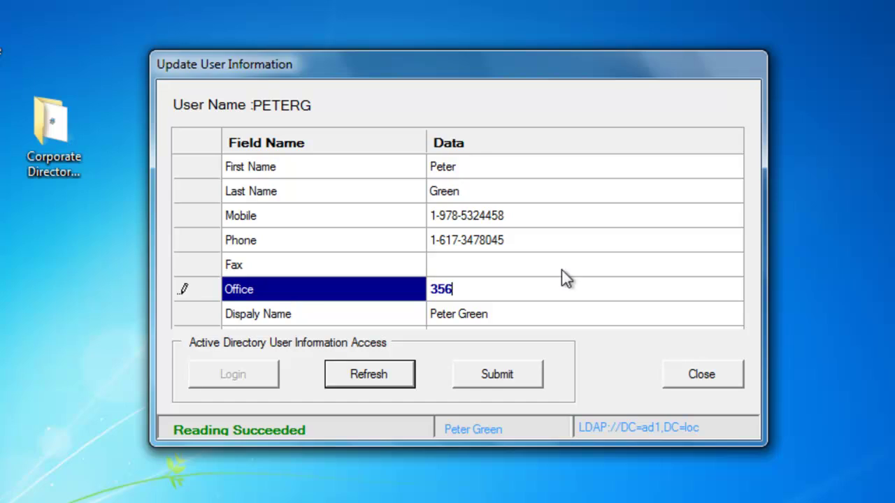
pyautogui.click(525, 214)
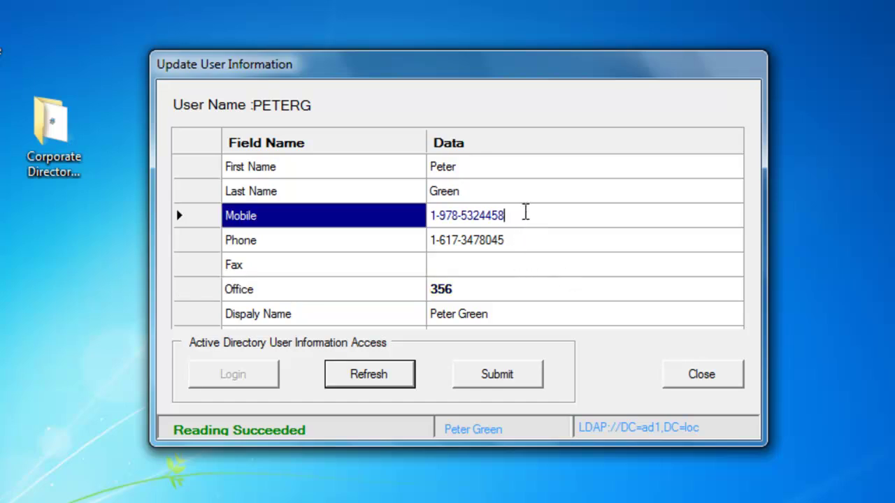
pyautogui.press('BackSpace')
pyautogui.press('BackSpace')
pyautogui.press('BackSpace')
pyautogui.write('488')
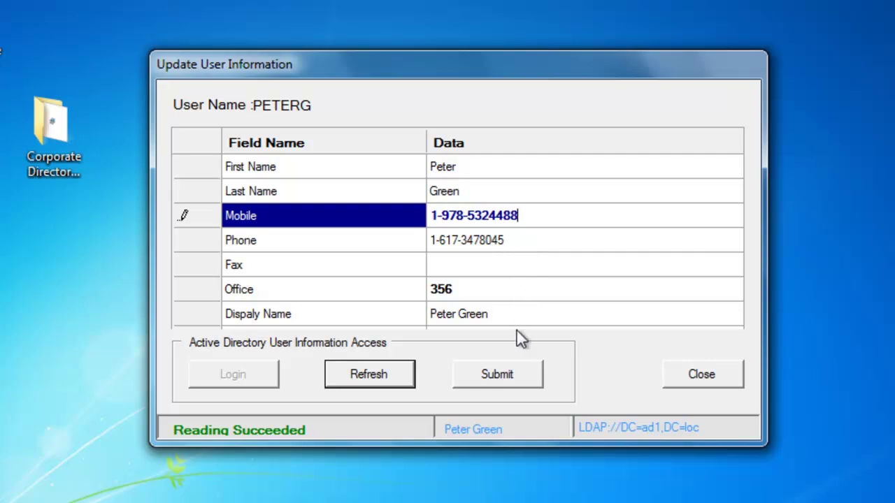
pyautogui.click(515, 381)
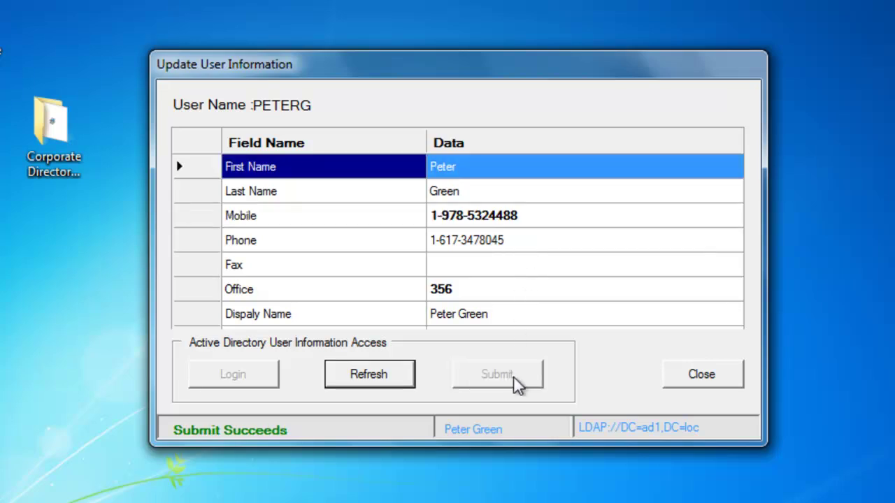